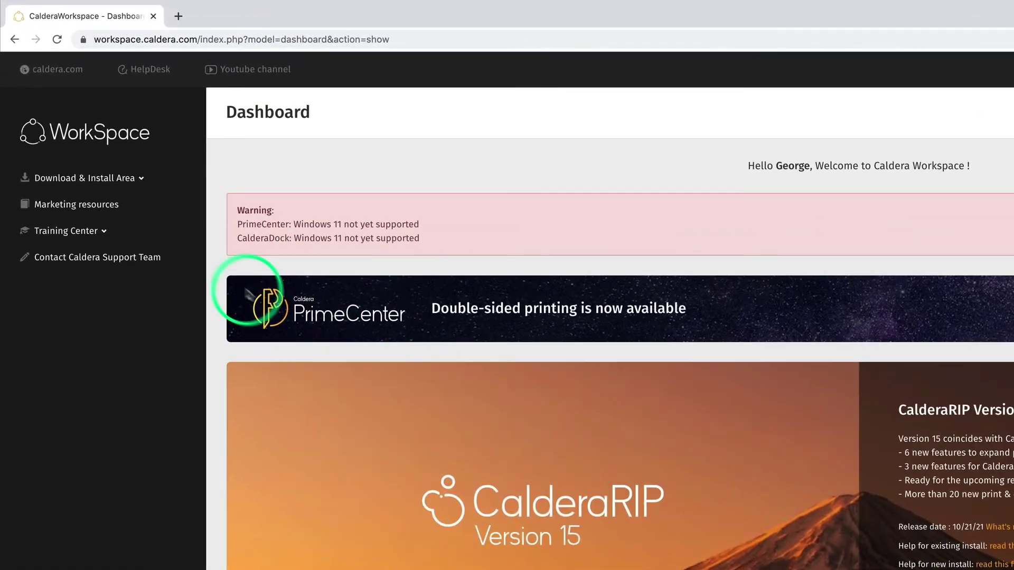
- Expand the Download & Install Area in the sidebar to reach RIP Installation Packages
{"action": "left_click", "coordinate": [133, 181]}
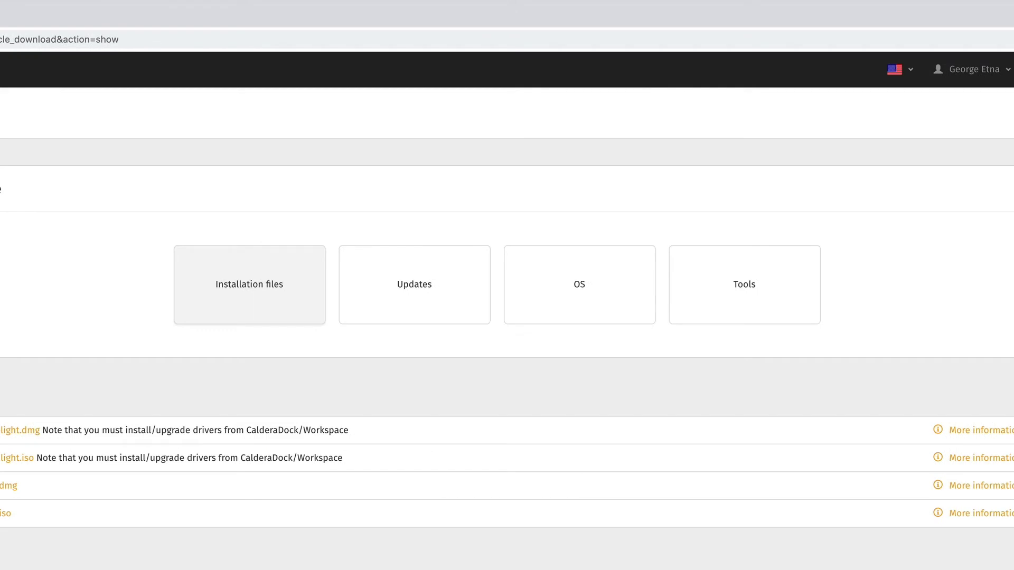
- From the OS category, download debian-live-10.2.0-amd64-mate.iso under Debian 10.2
{"action": "left_click", "coordinate": [538, 311]}
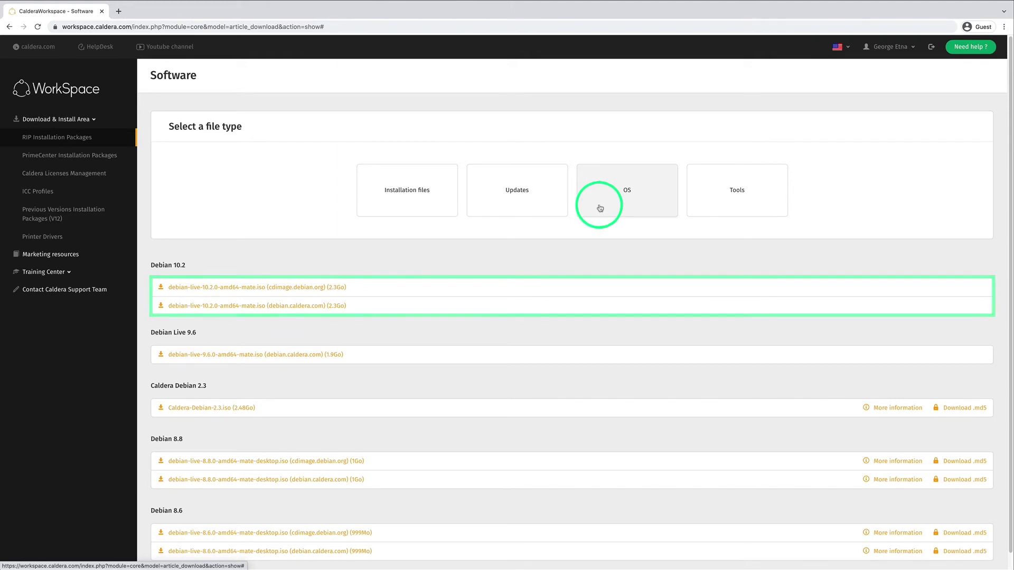
{"action": "left_click", "coordinate": [312, 289]}
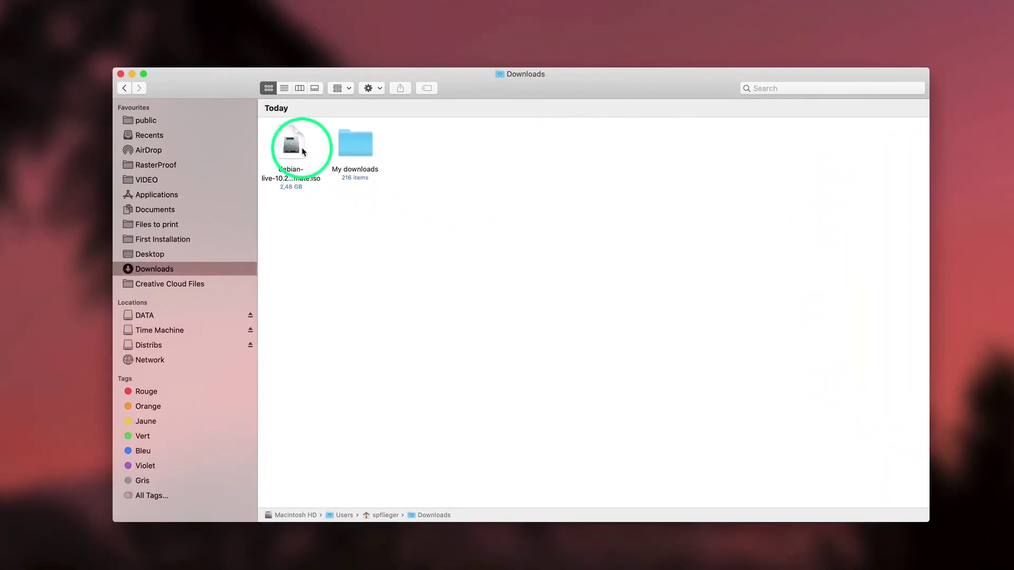
- Select debian-live-10.2.0-amd64-mate.iso in Finder's Downloads folder
{"action": "left_click", "coordinate": [300, 149]}
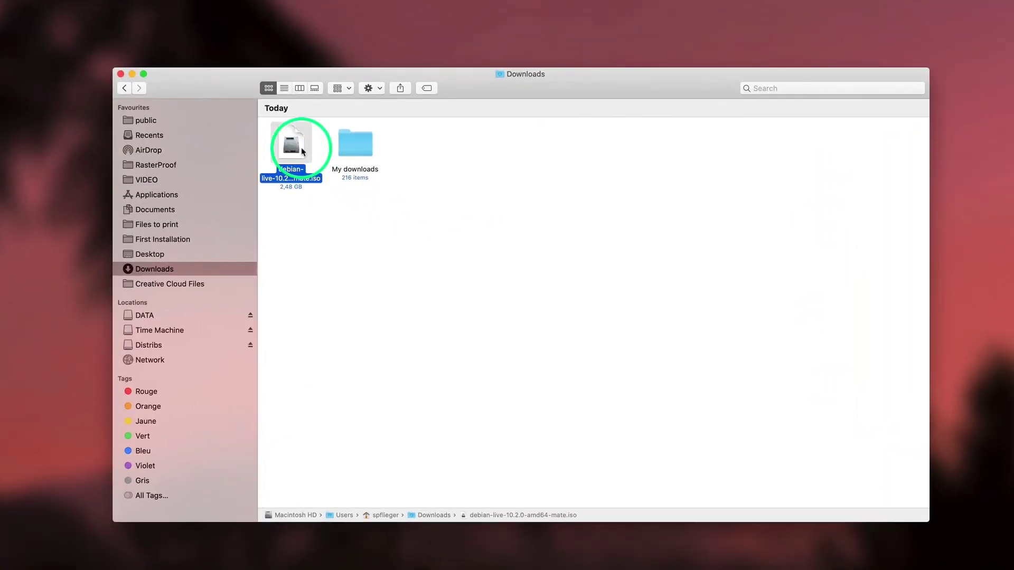